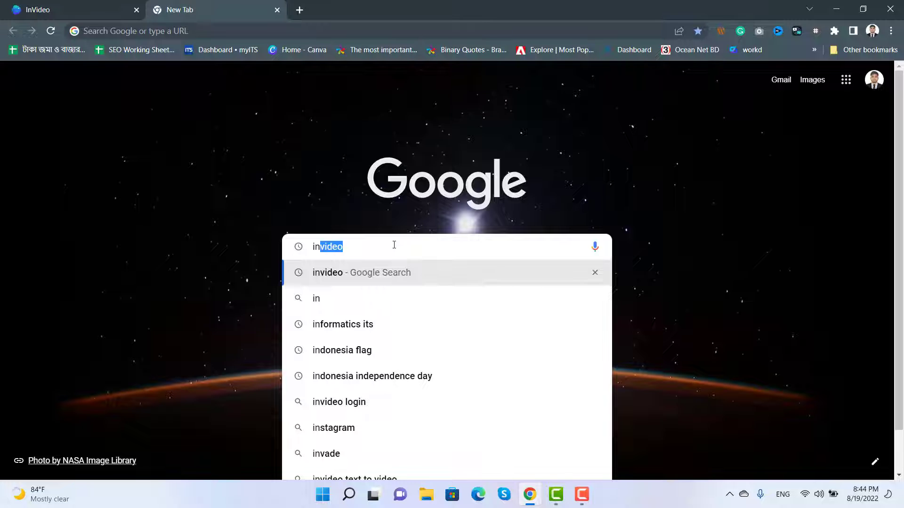
# Search Google for invideo, refine the search to invideo.io, and open the sponsored InVideo online video editor result
pyautogui.write('video')
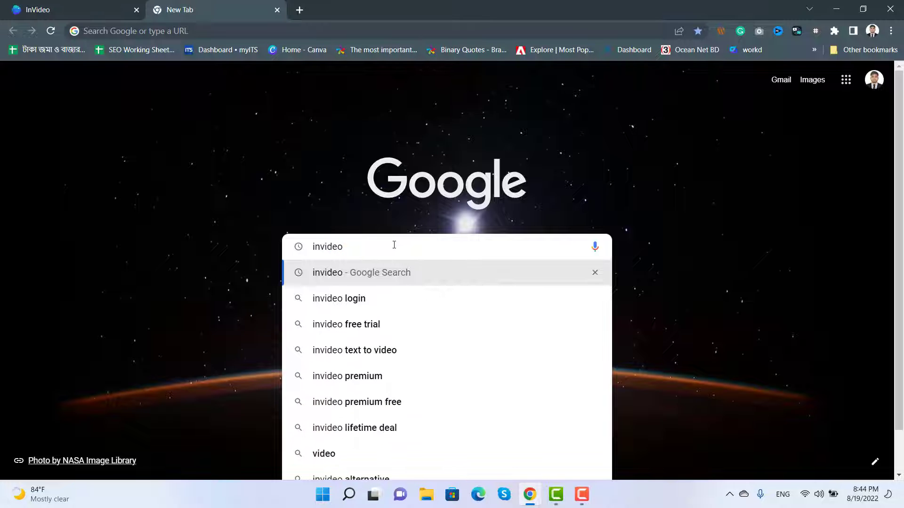
pyautogui.press('Return')
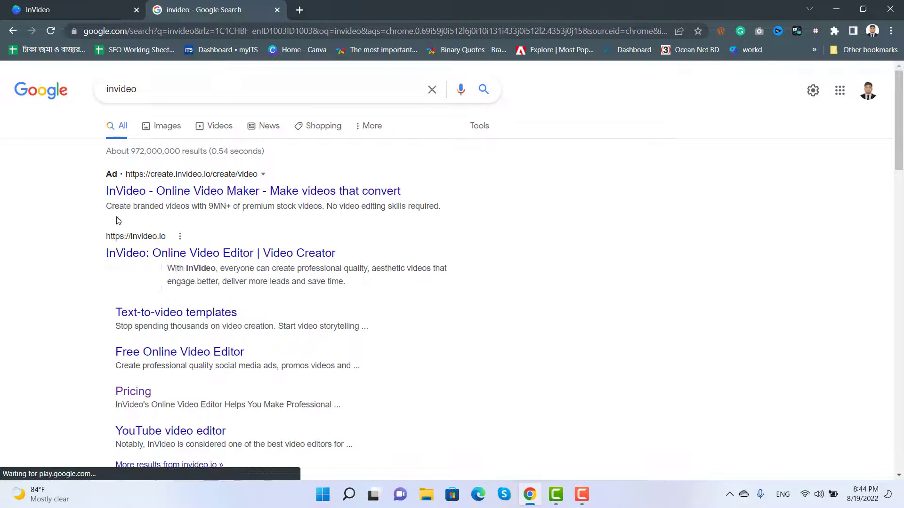
pyautogui.click(186, 96)
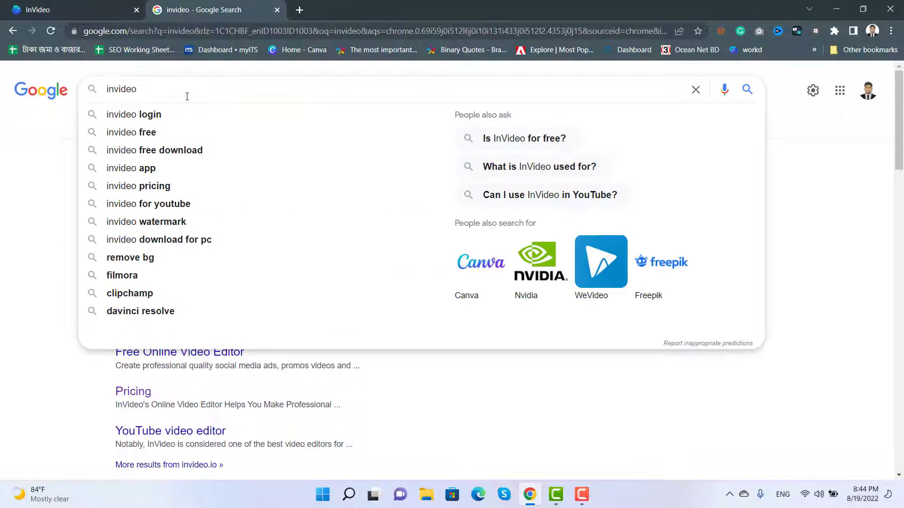
pyautogui.write('.io')
pyautogui.press('Return')
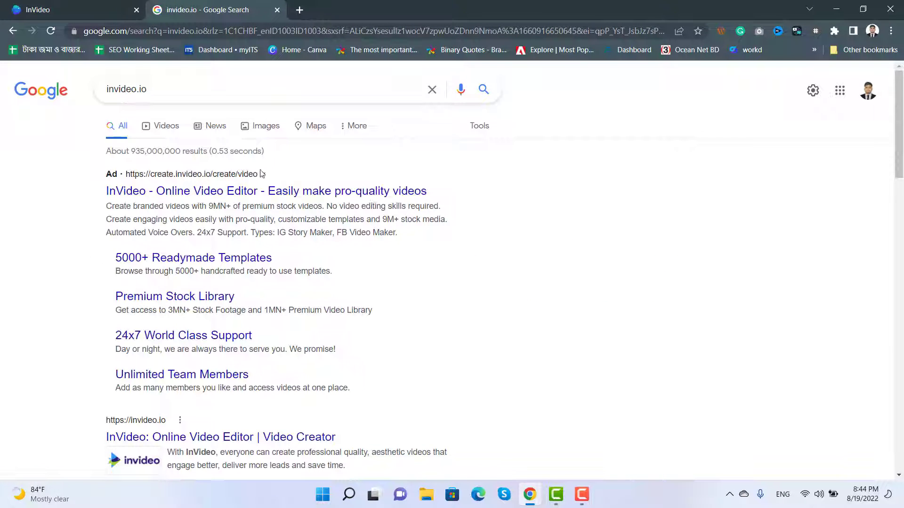
pyautogui.click(186, 194)
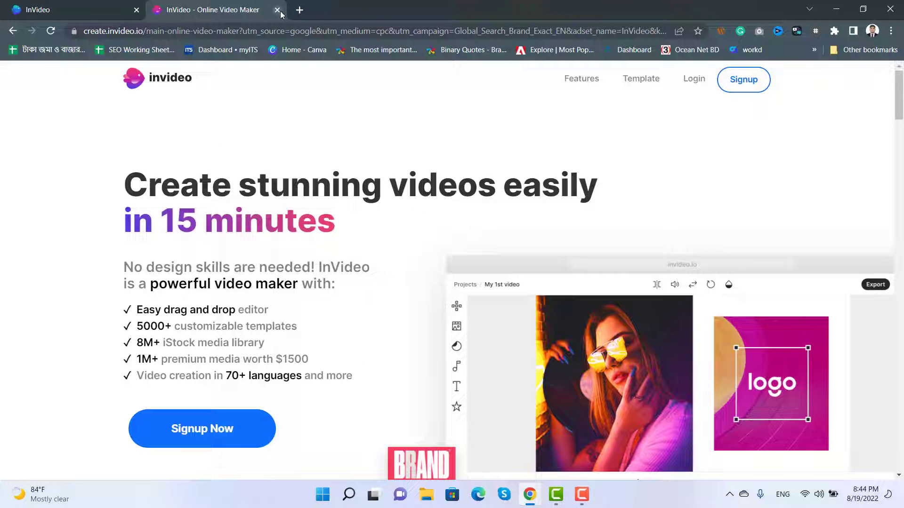
# Look through the InVideo landing page's features and templates, and close its tab to return to the template library
pyautogui.scroll(-5, 246, 286)
pyautogui.scroll(5, 293, 313)
pyautogui.scroll(-15, 295, 269)
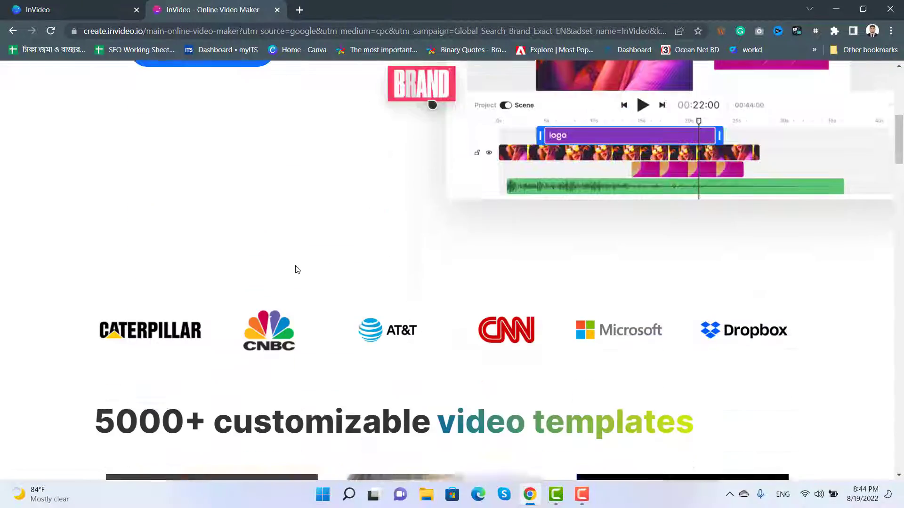
pyautogui.scroll(-2, 296, 269)
pyautogui.scroll(15, 297, 268)
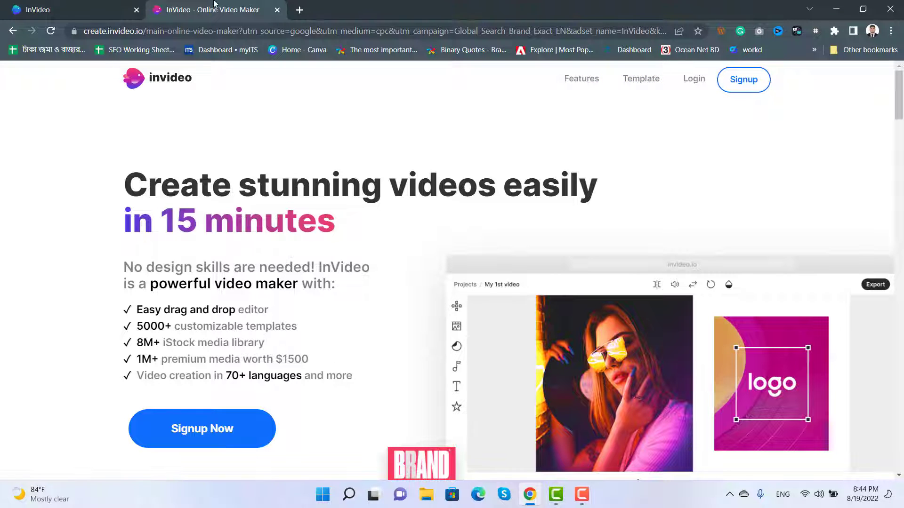
pyautogui.click(277, 11)
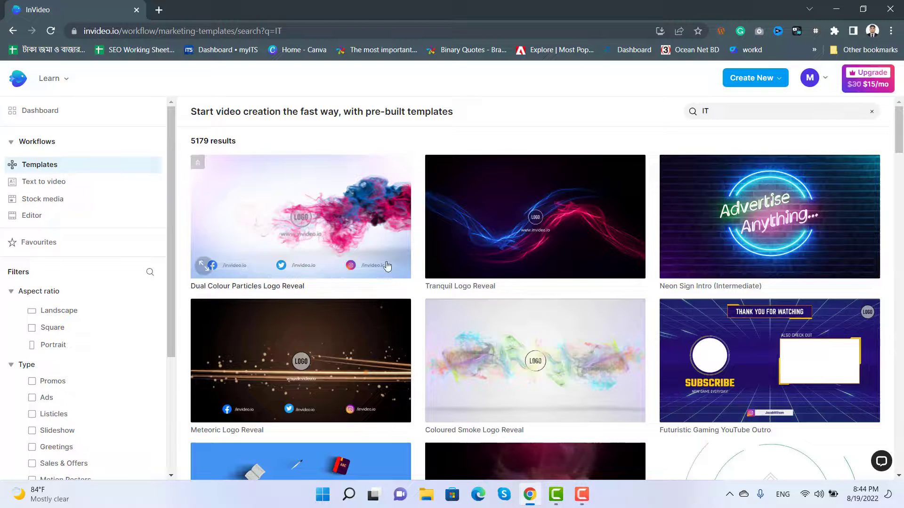
# Browse the template results for IT and open the Dual Colour Particles Logo Reveal template
pyautogui.scroll(-7, 376, 293)
pyautogui.scroll(7, 388, 263)
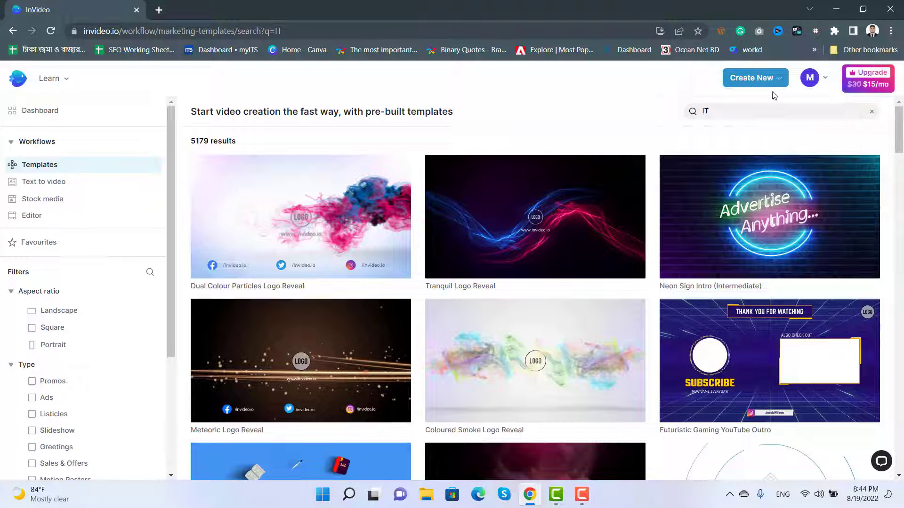
pyautogui.moveTo(767, 80)
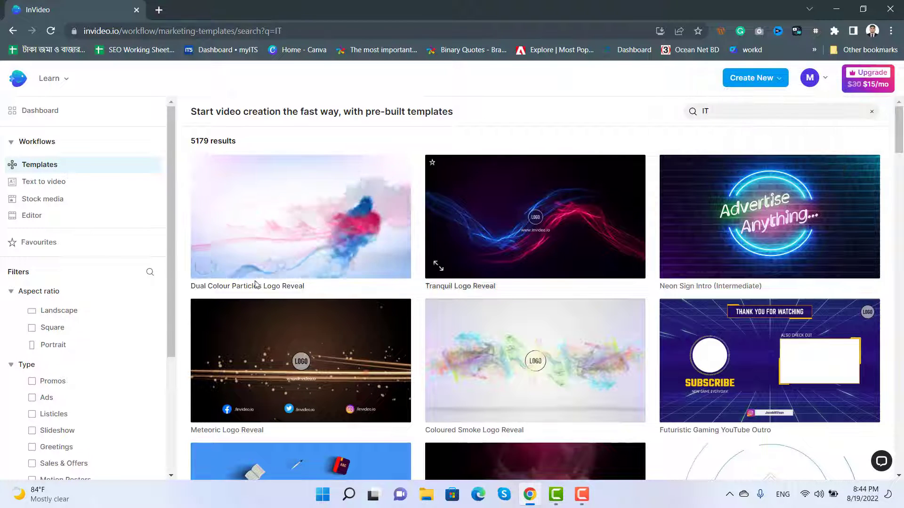
pyautogui.click(745, 115)
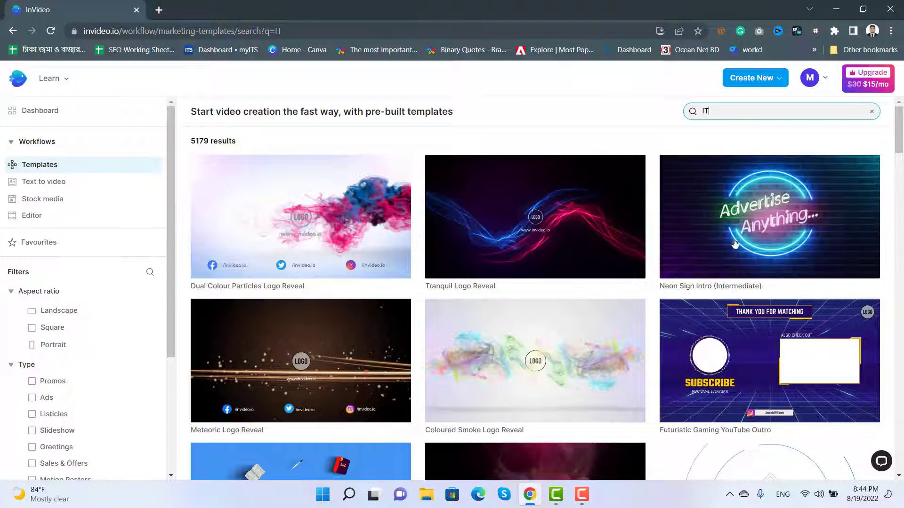
pyautogui.moveTo(334, 253)
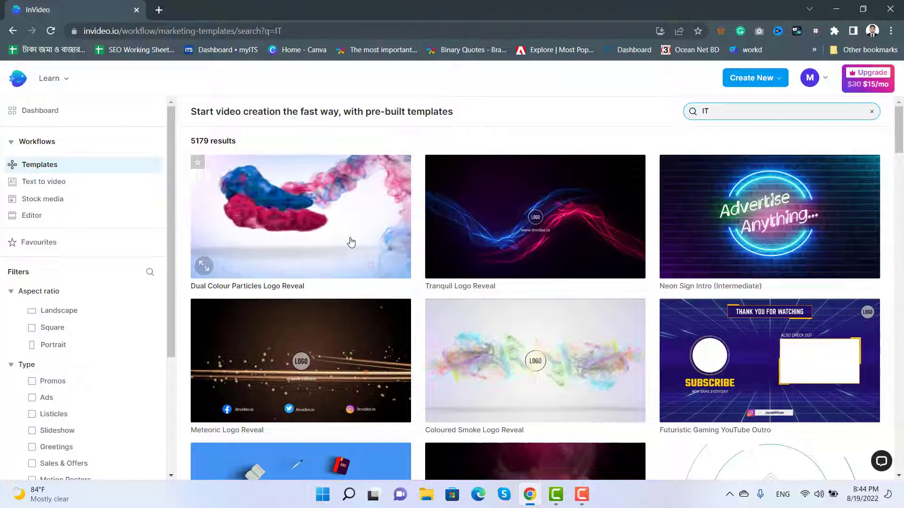
pyautogui.click(348, 243)
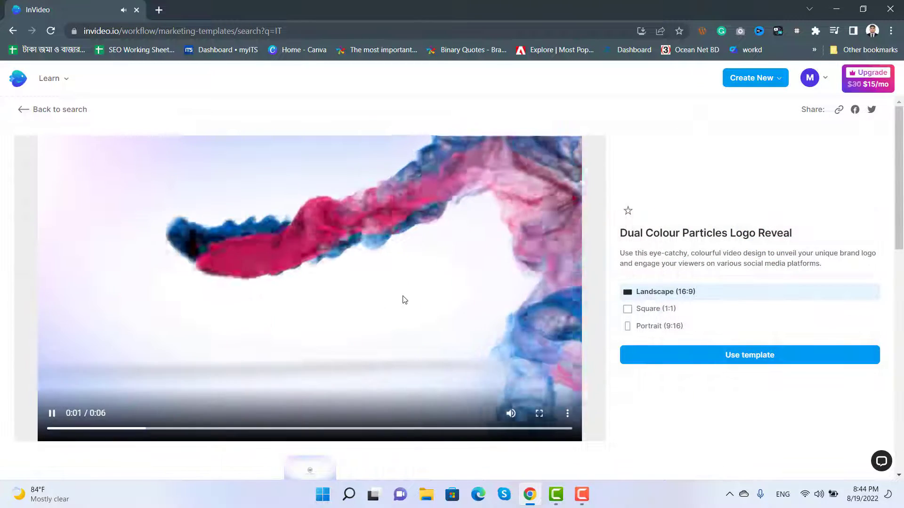
# Pause and mute the template preview, and use the template in Landscape (16:9) format
pyautogui.click(317, 286)
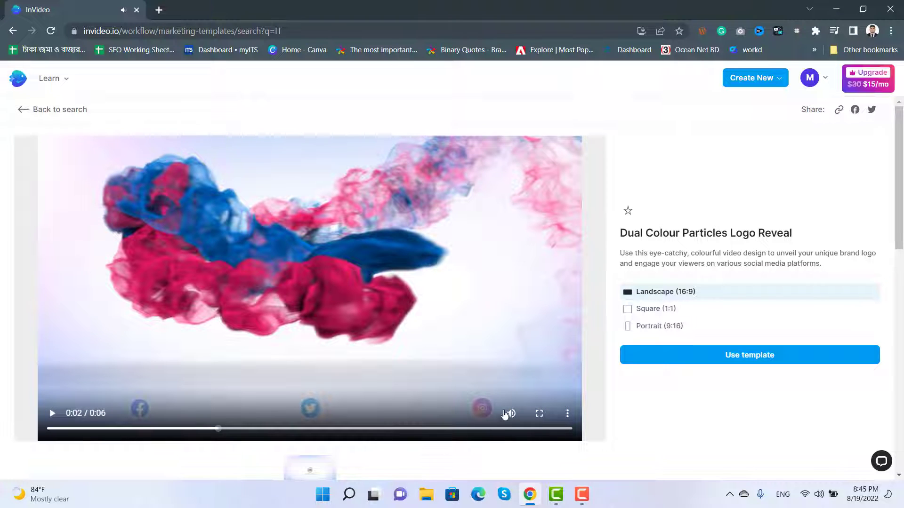
pyautogui.click(511, 413)
pyautogui.click(729, 356)
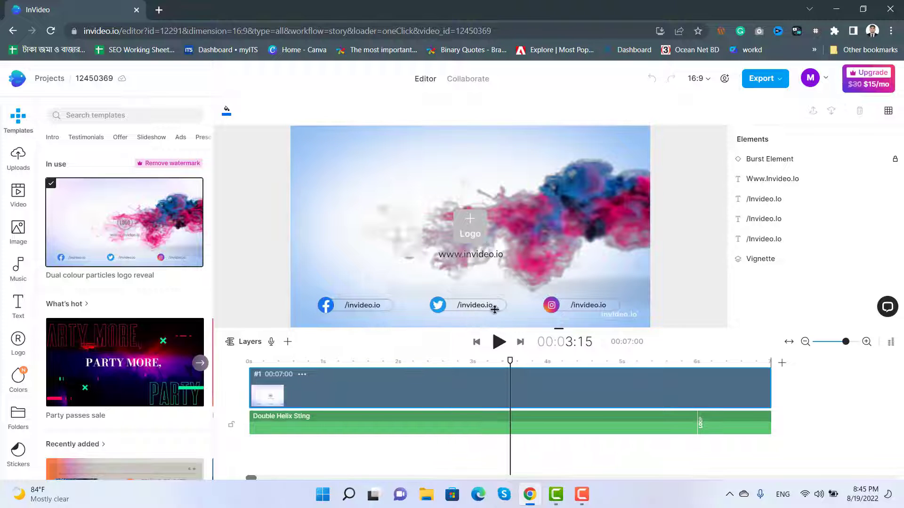
# Fill the scene's logo placeholder with 1 black.png uploaded from the Genius IT folder
pyautogui.click(436, 305)
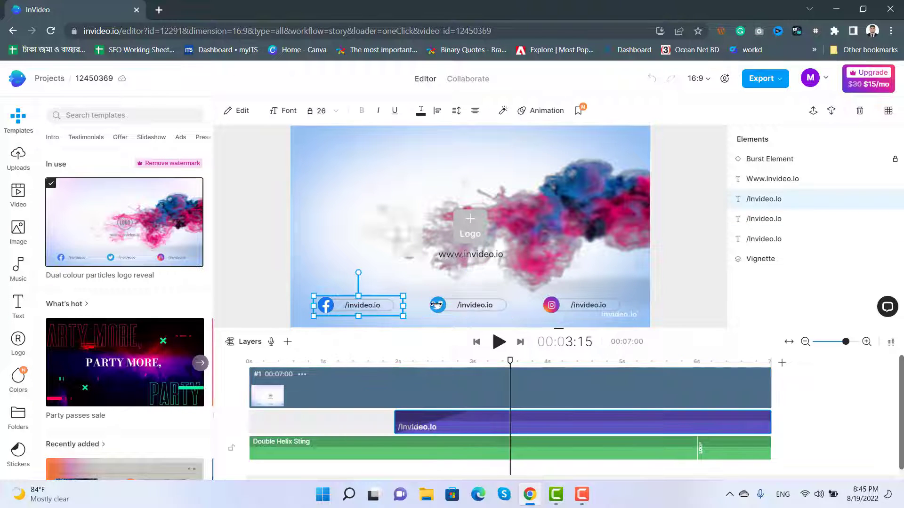
pyautogui.click(573, 307)
pyautogui.click(478, 233)
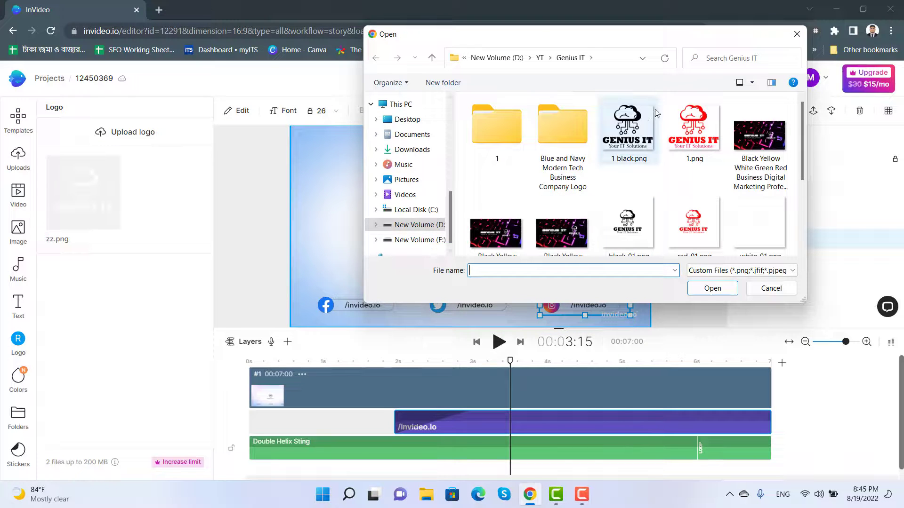
pyautogui.click(751, 221)
pyautogui.scroll(-2, 753, 221)
pyautogui.click(513, 222)
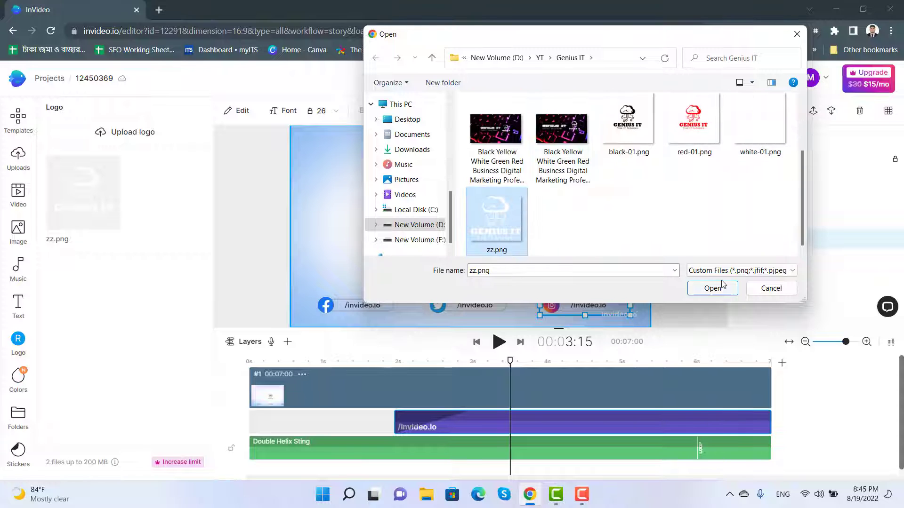
pyautogui.scroll(2, 658, 191)
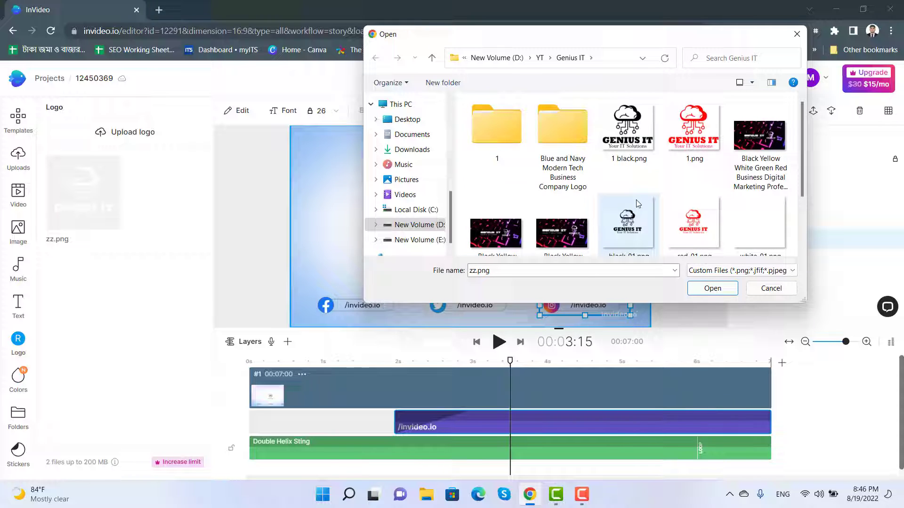
pyautogui.click(630, 224)
pyautogui.scroll(-1, 631, 212)
pyautogui.click(631, 124)
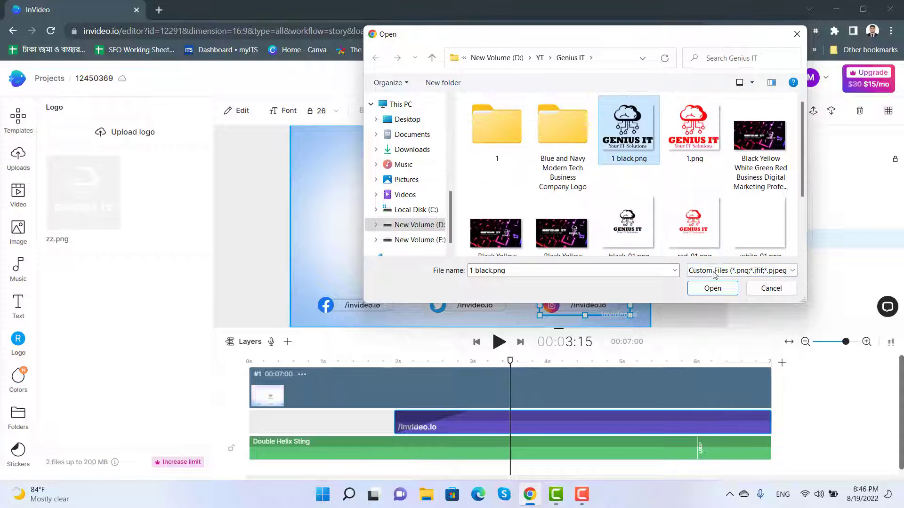
pyautogui.click(713, 288)
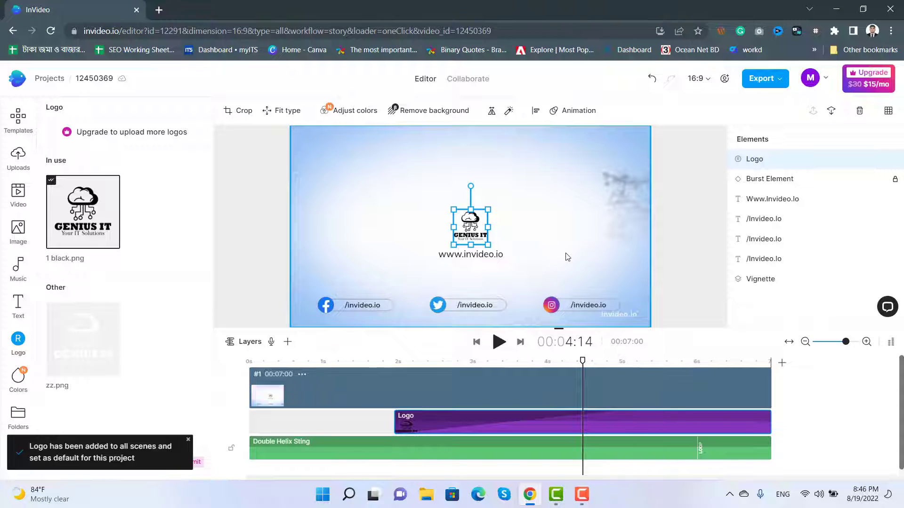
# Change the Facebook handle text in the scene to "/genius IT"
pyautogui.click(370, 304)
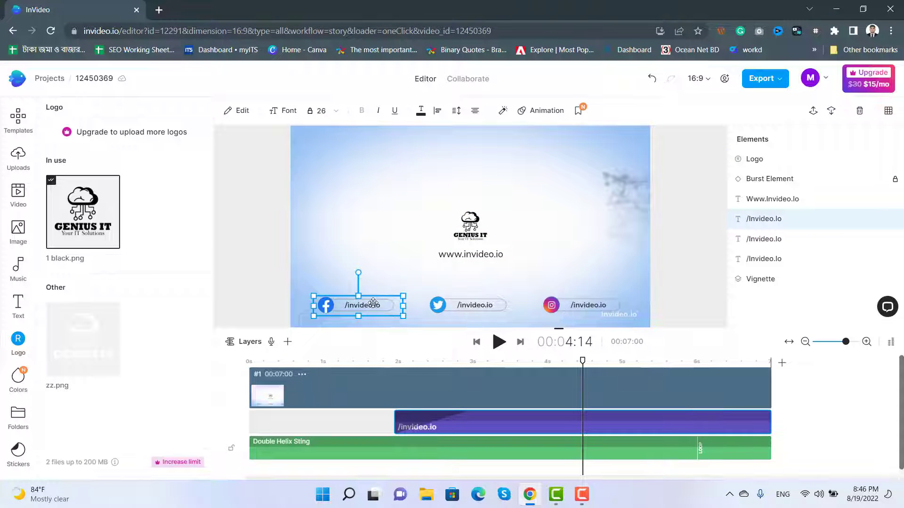
pyautogui.doubleClick(371, 304)
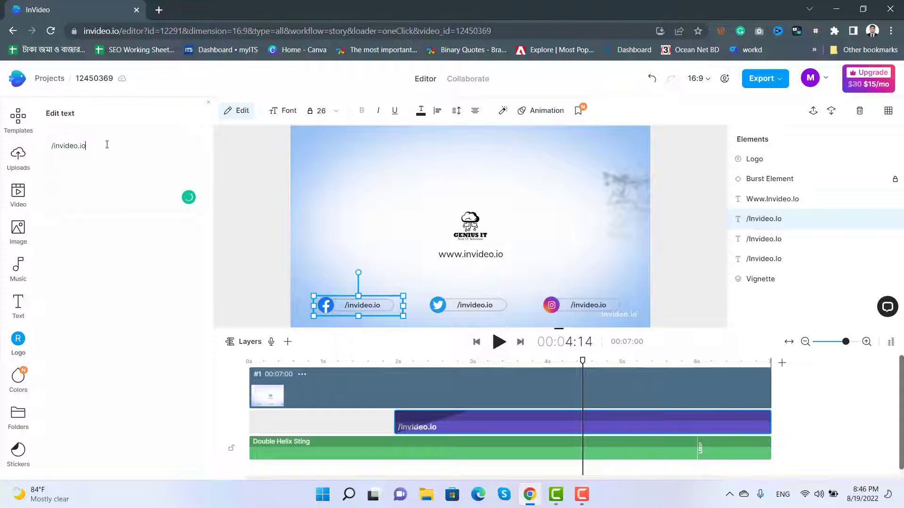
pyautogui.doubleClick(80, 145)
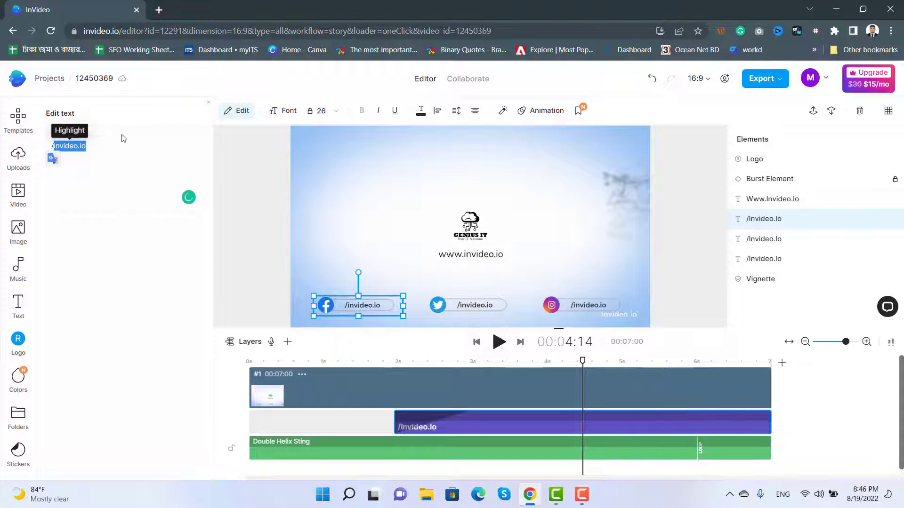
pyautogui.press('BackSpace')
pyautogui.write('genius IT')
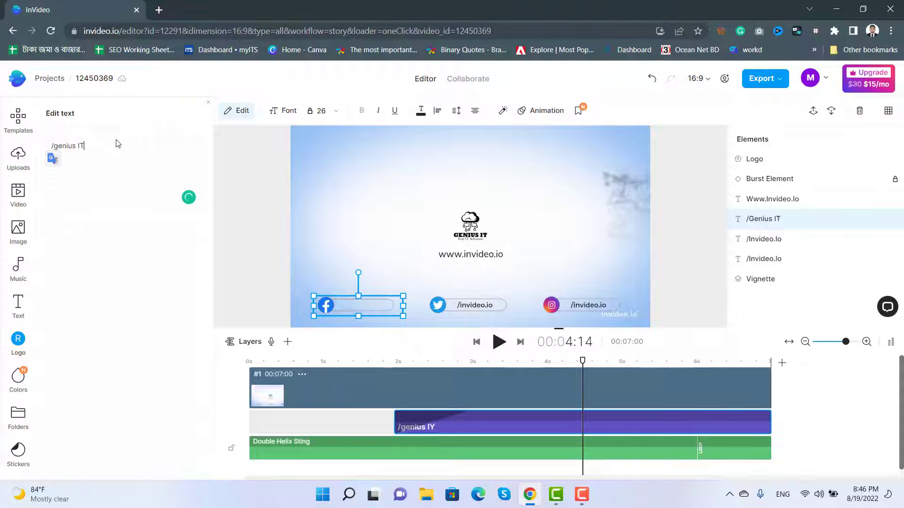
# Change the Twitter handle text in the scene to "/Genius IT"
pyautogui.click(475, 306)
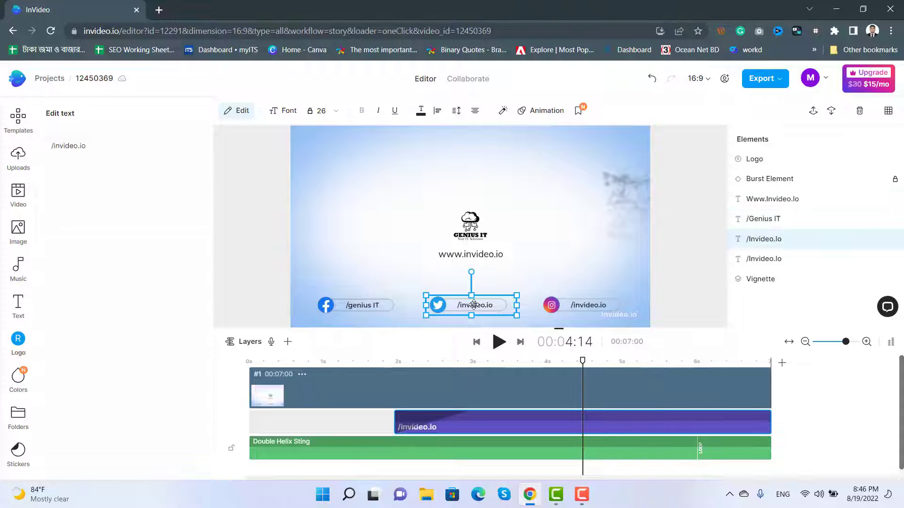
pyautogui.doubleClick(79, 146)
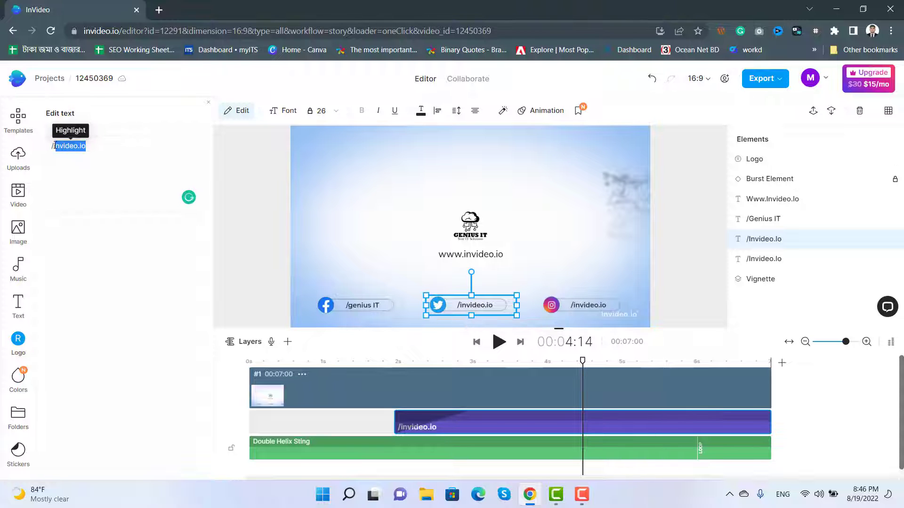
pyautogui.press('BackSpace')
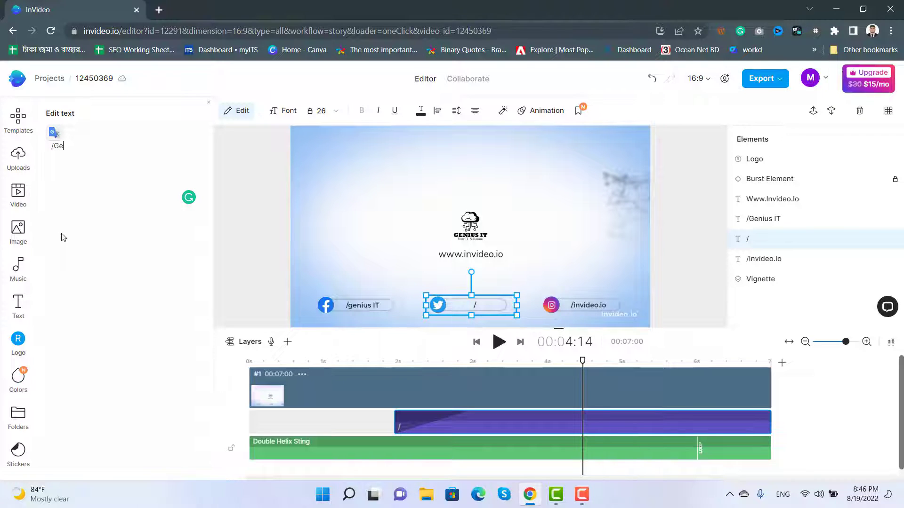
pyautogui.write('Genius ')
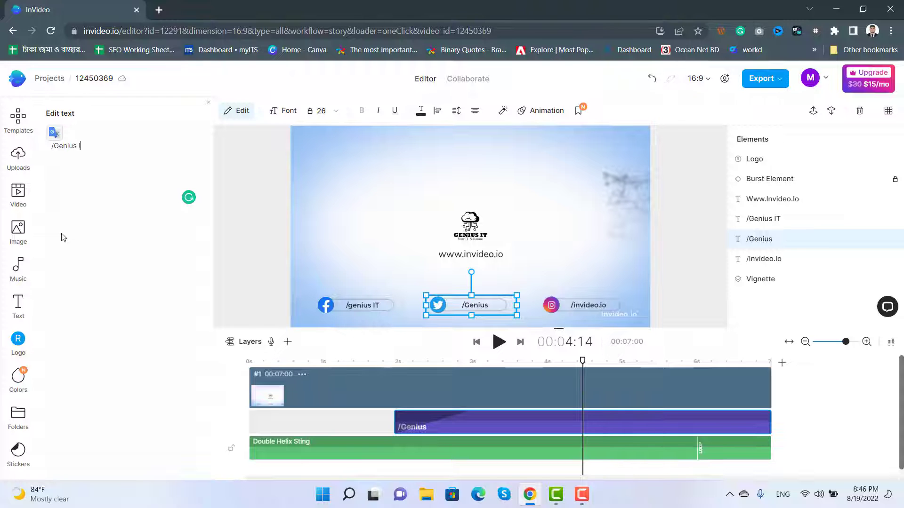
pyautogui.write('IT')
# Change the Instagram handle text in the scene to "/Genius IT"
pyautogui.click(586, 305)
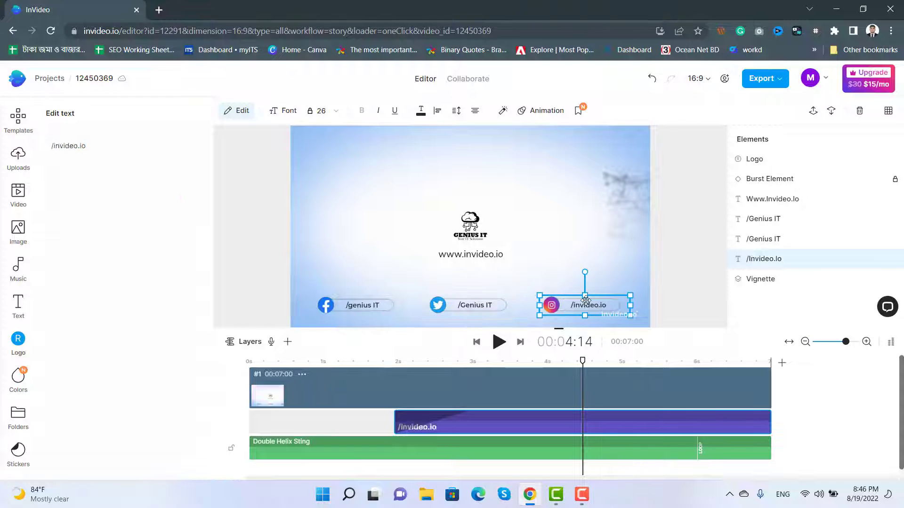
pyautogui.moveTo(90, 146); pyautogui.dragTo(54, 147)
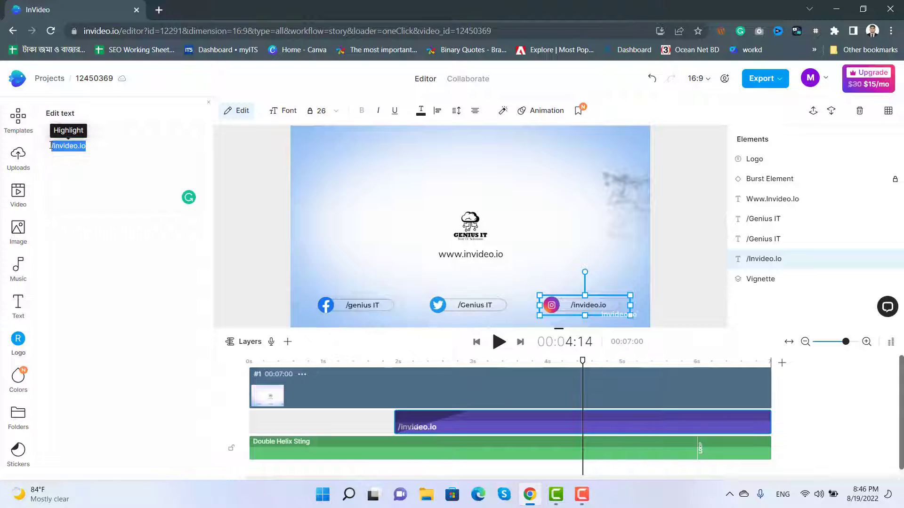
pyautogui.press('BackSpace')
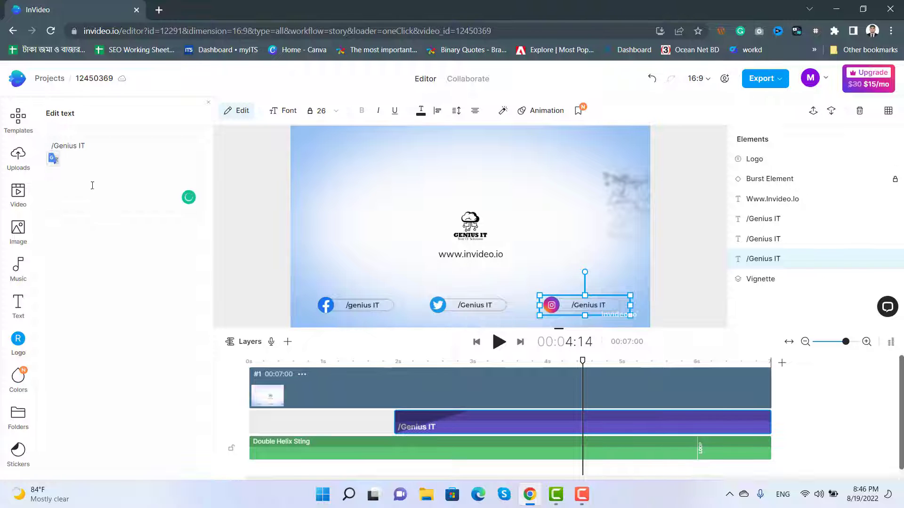
# Play the logo reveal video to preview the edited logo and social handles
pyautogui.click(566, 233)
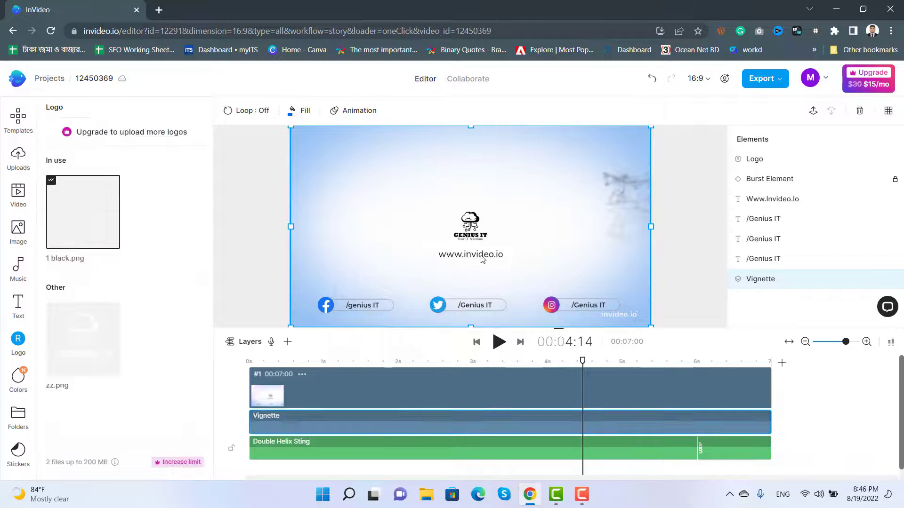
pyautogui.click(498, 342)
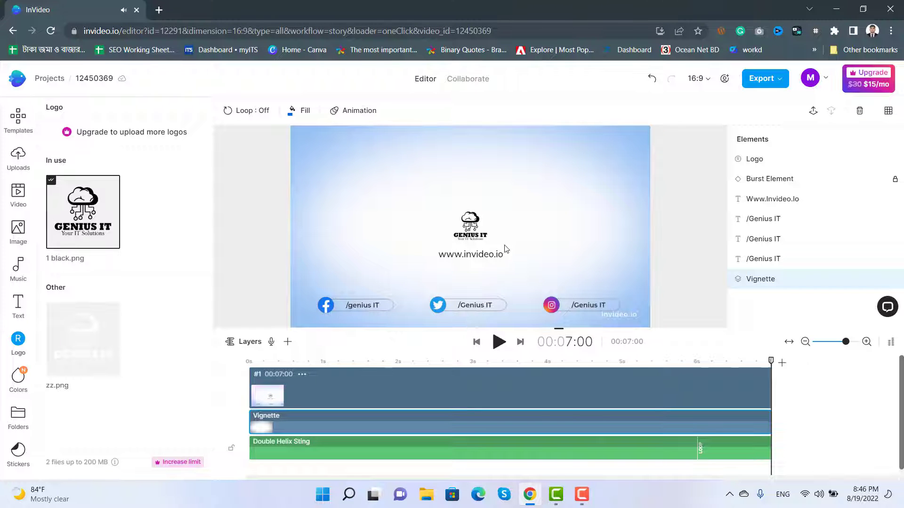
pyautogui.click(492, 337)
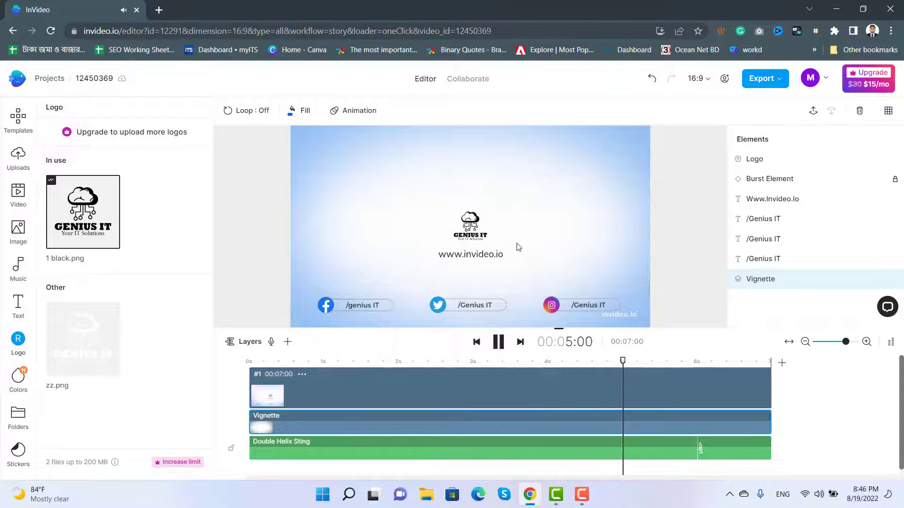
# Replace the website text beneath the logo with "Your IT Solutions"
pyautogui.click(485, 262)
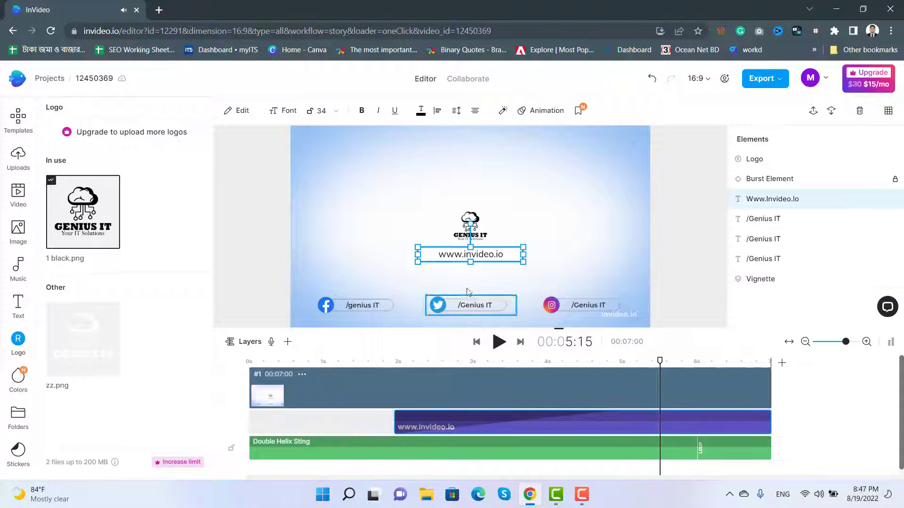
pyautogui.doubleClick(484, 258)
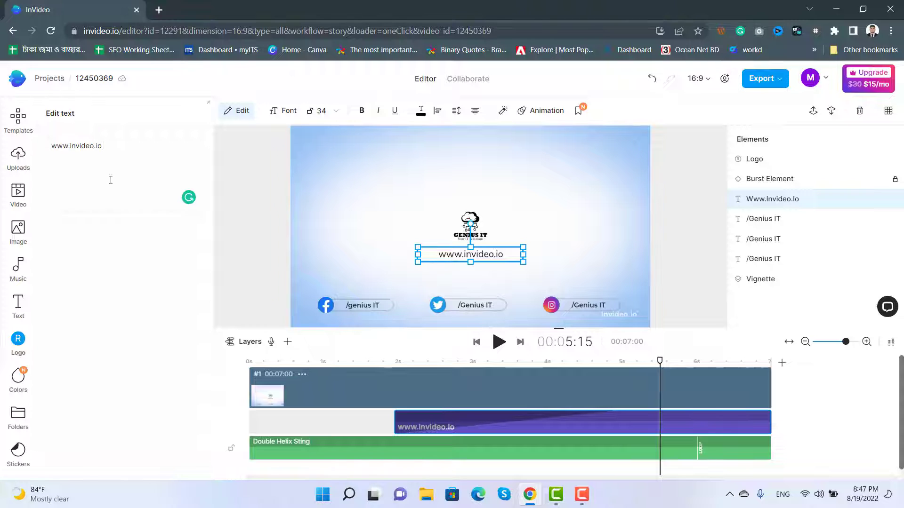
pyautogui.moveTo(114, 147); pyautogui.dragTo(22, 153)
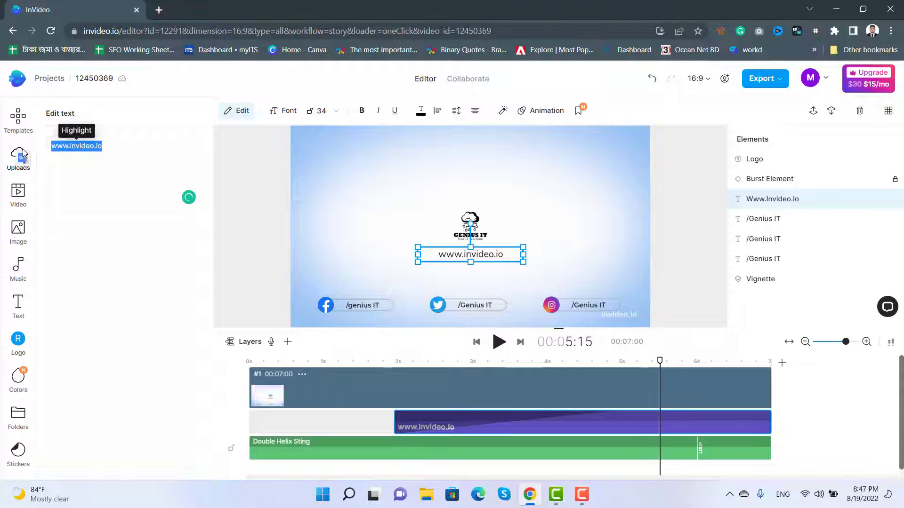
pyautogui.write('Your I')
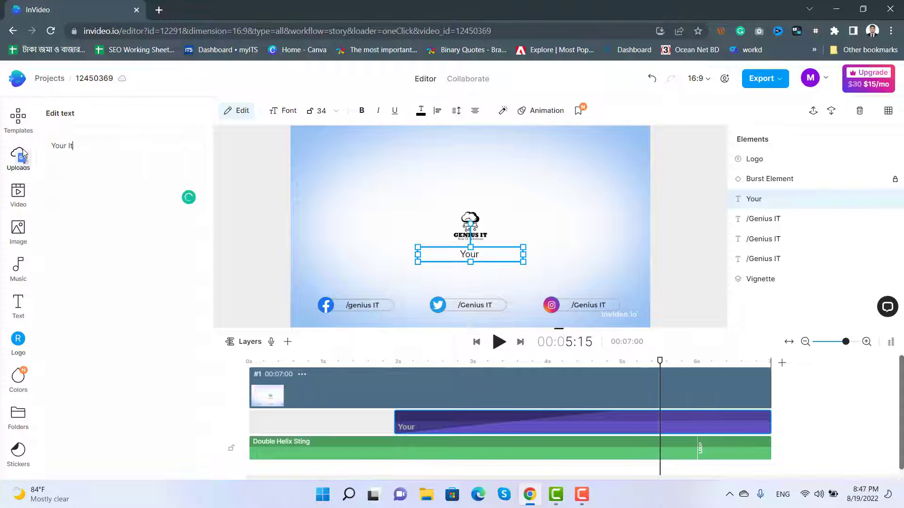
pyautogui.write('T Solutions')
pyautogui.click(531, 226)
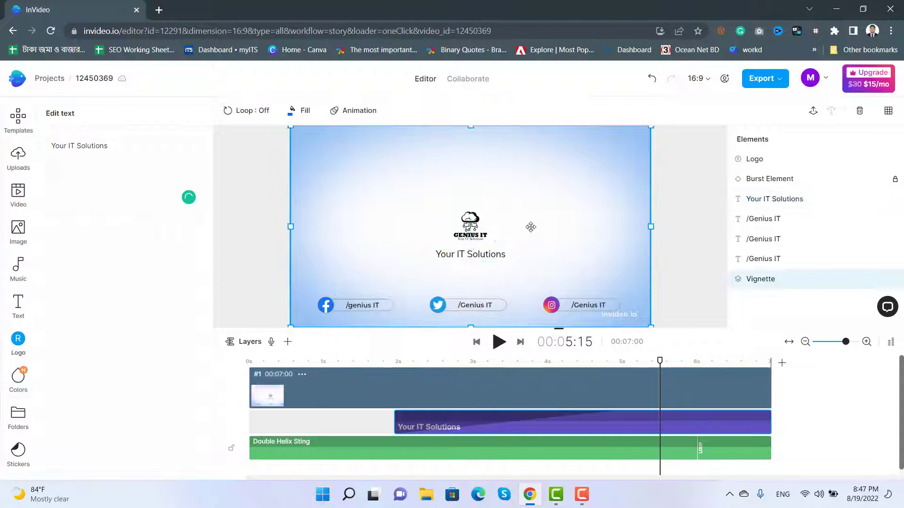
# Enlarge the Genius IT logo and centre it horizontally just above the "Your IT Solutions" text
pyautogui.click(476, 222)
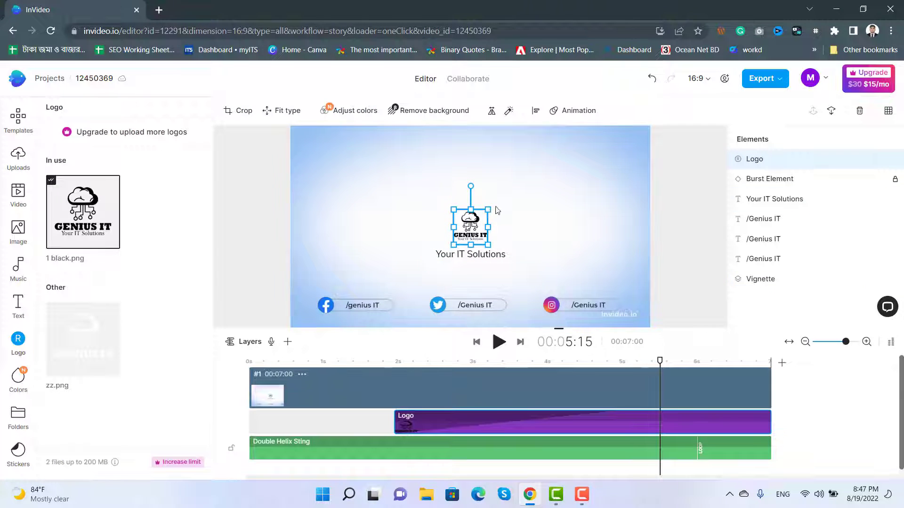
pyautogui.moveTo(488, 210); pyautogui.dragTo(521, 193)
pyautogui.moveTo(489, 221); pyautogui.dragTo(477, 221)
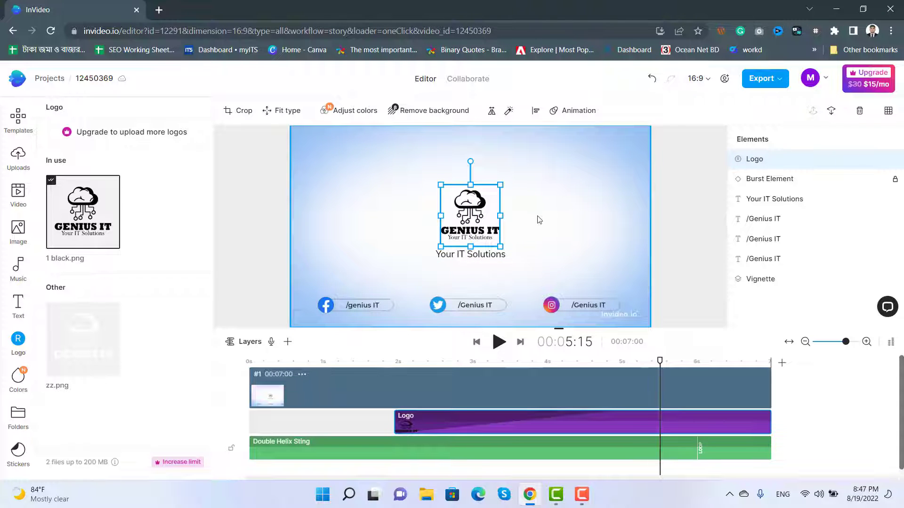
pyautogui.click(539, 220)
# Play the video to check the enlarged logo and the new tagline in the animation
pyautogui.click(499, 342)
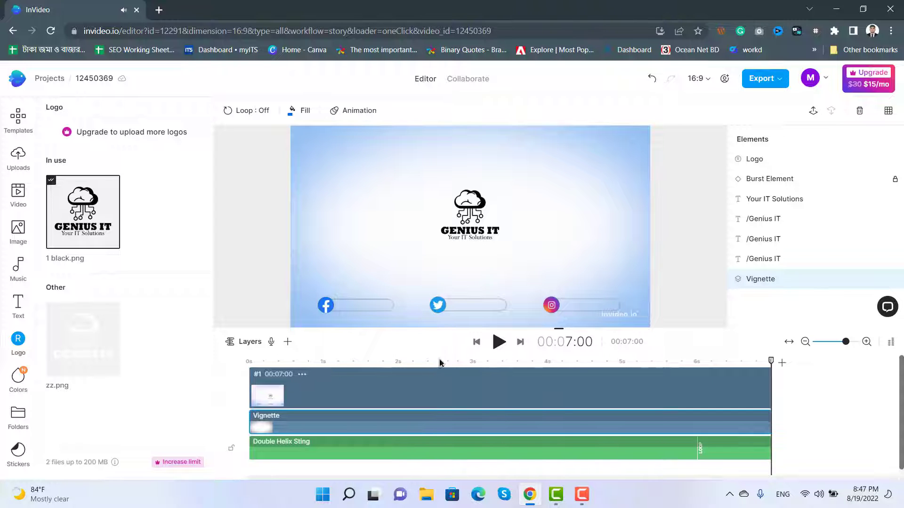
pyautogui.click(499, 343)
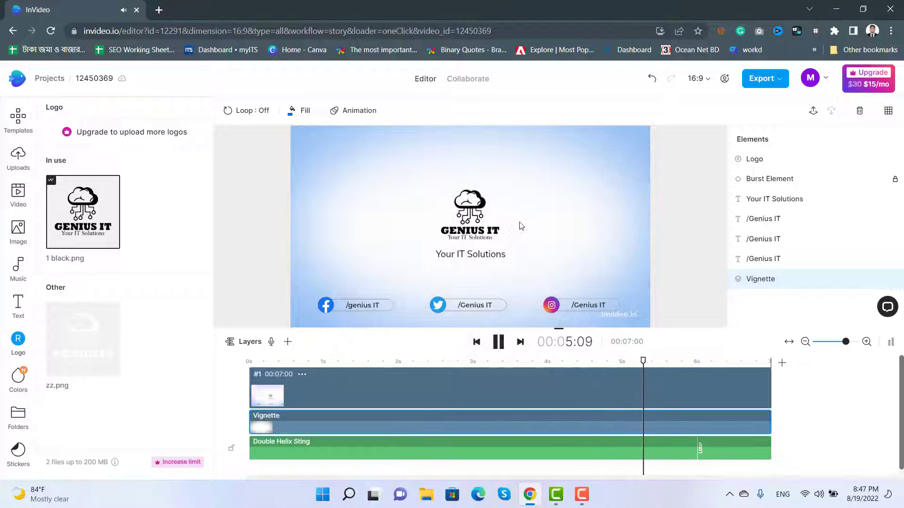
pyautogui.click(498, 343)
pyautogui.click(498, 343)
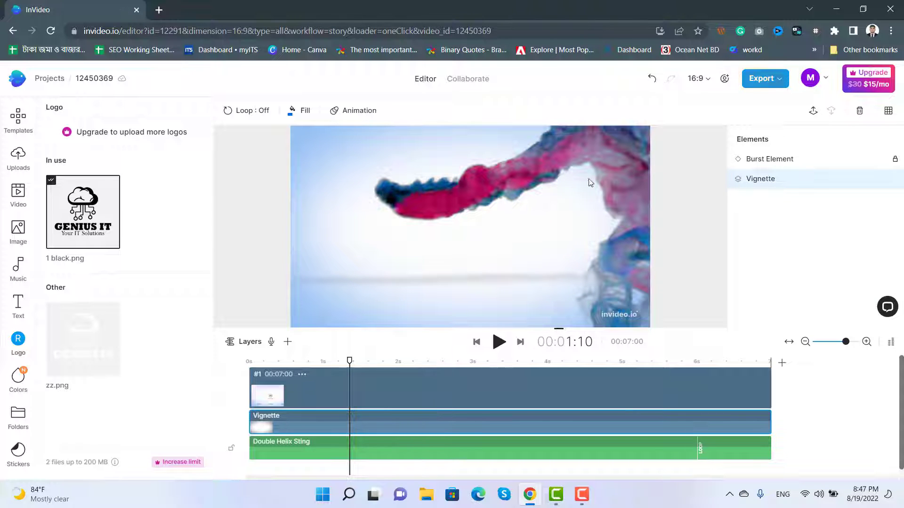
# Export the finished logo reveal video in 720p HD quality
pyautogui.click(779, 80)
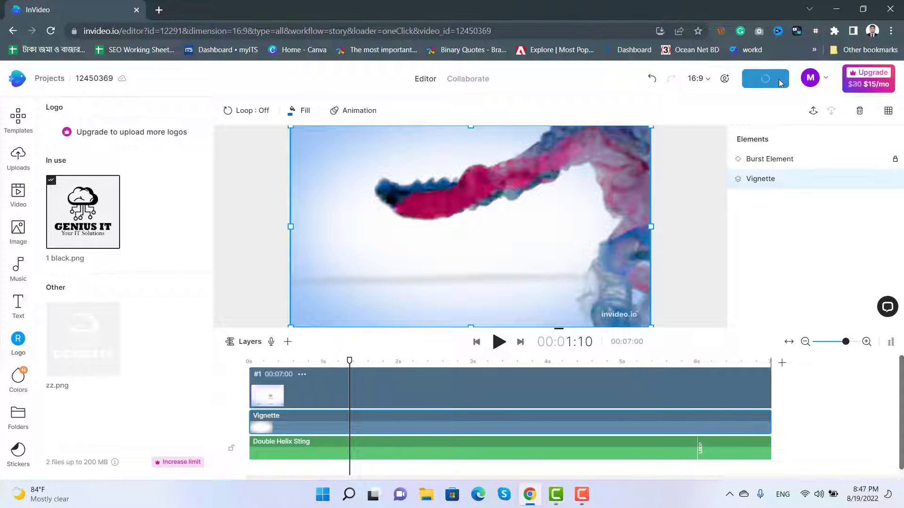
pyautogui.click(779, 80)
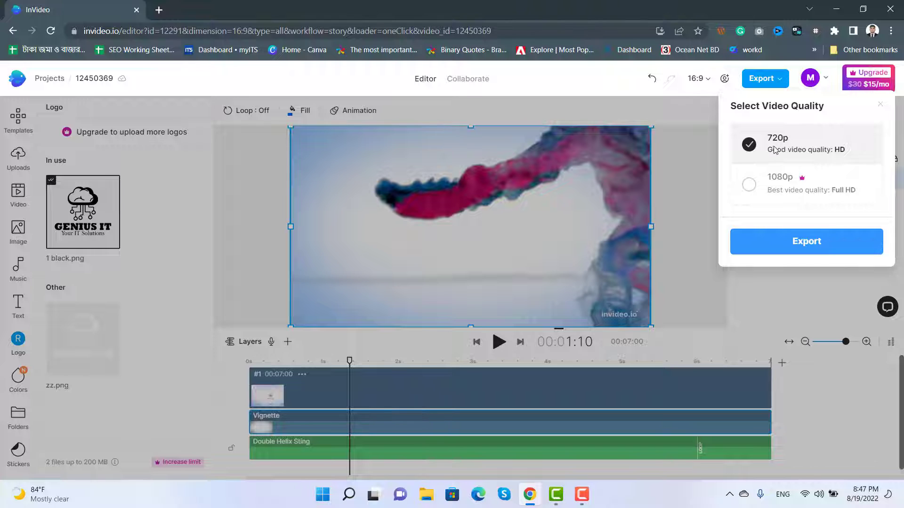
pyautogui.click(795, 243)
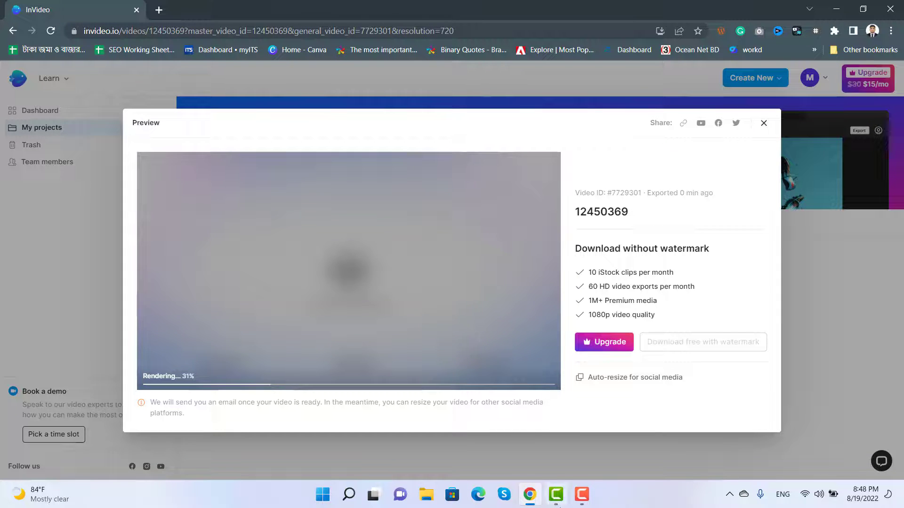
pyautogui.click(557, 495)
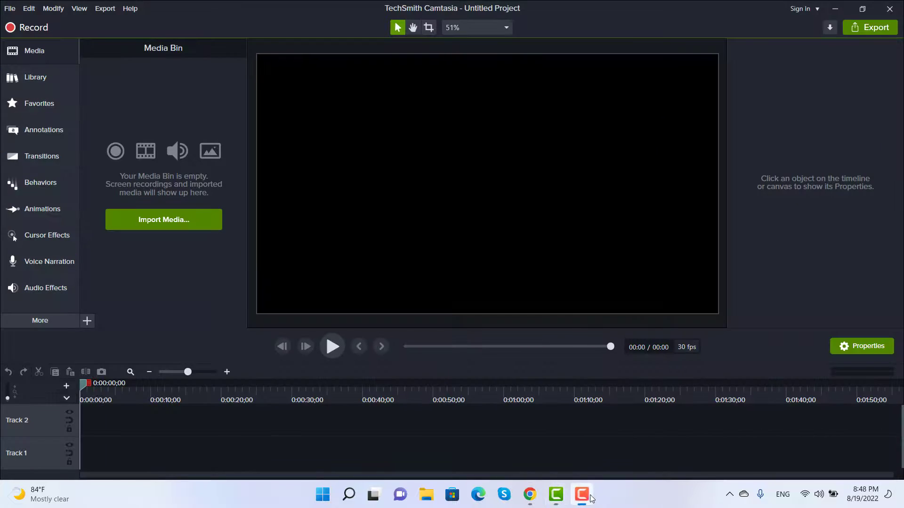